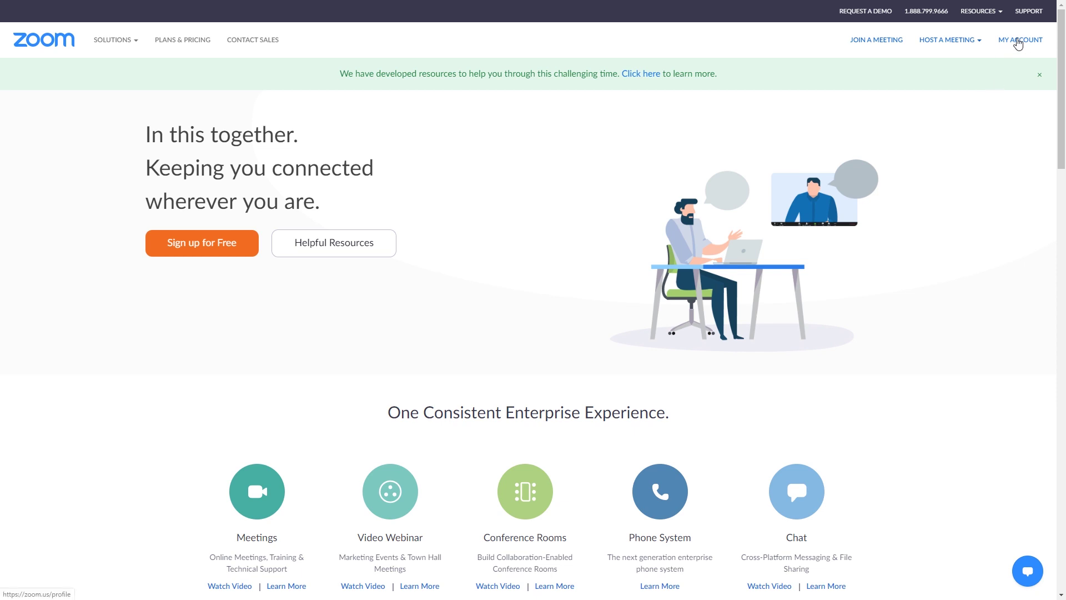
# Step: Open the account Profile page and dismiss its three green notice banners
pyautogui.click(1018, 43)
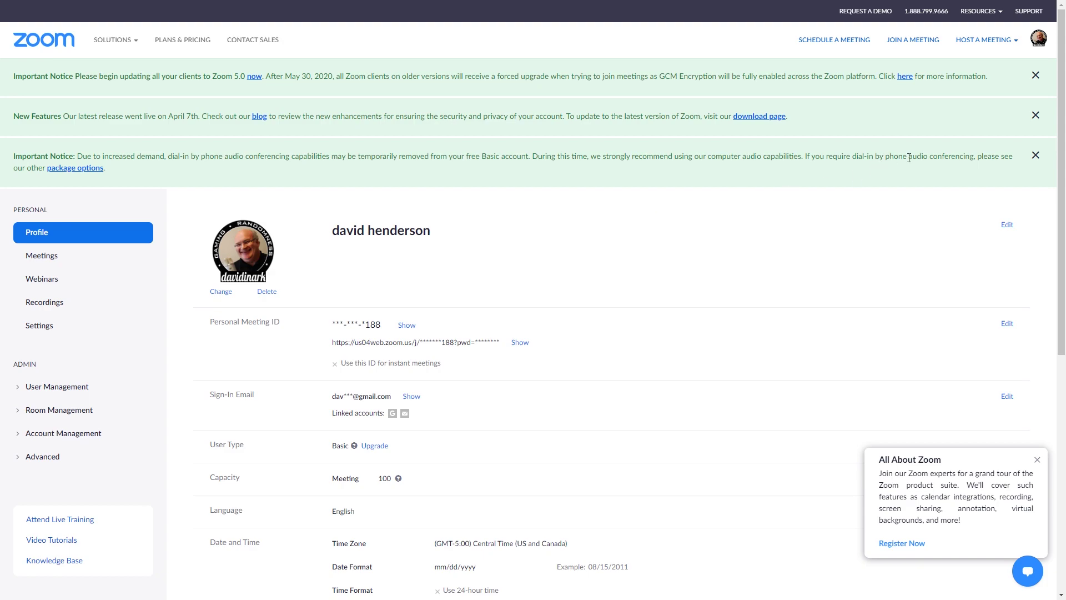
pyautogui.click(1036, 76)
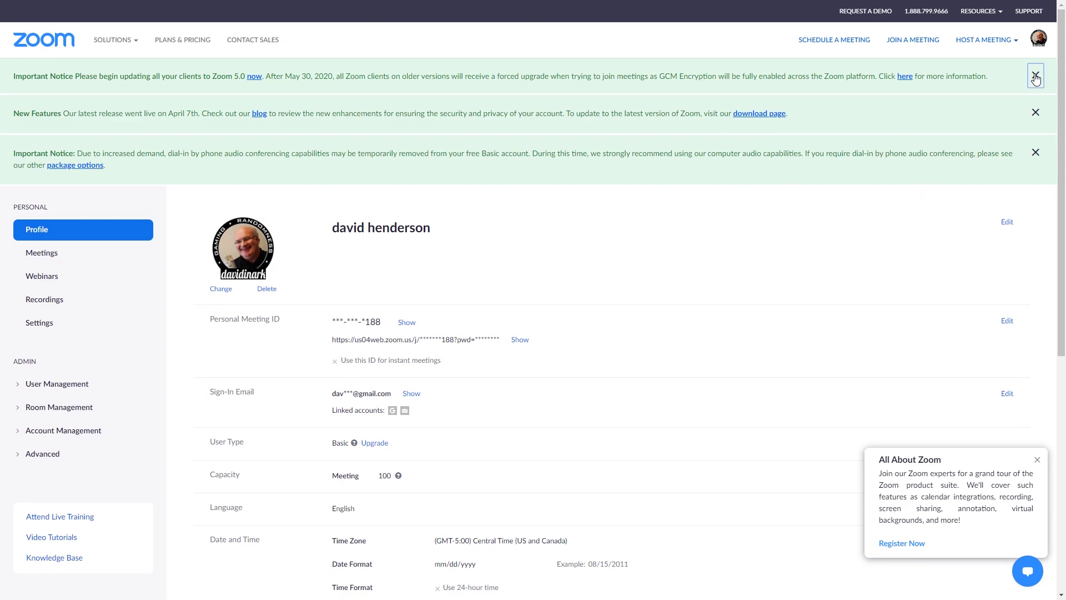
pyautogui.click(1036, 76)
pyautogui.click(1036, 76)
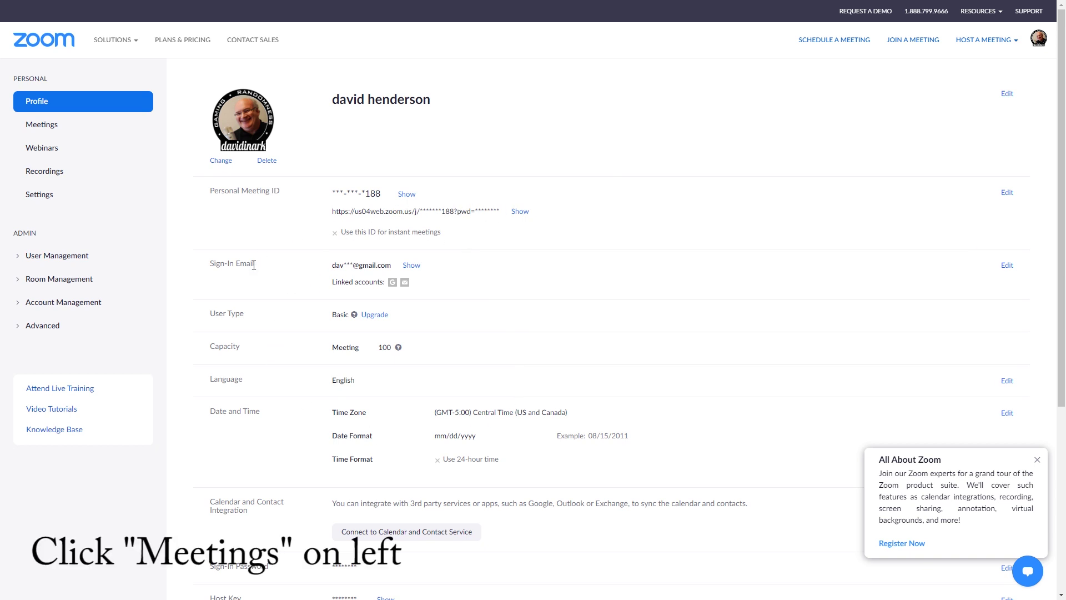
# Step: Go to Meetings, dismiss the three notices and the All About Zoom popup, and start a new meeting
pyautogui.click(47, 127)
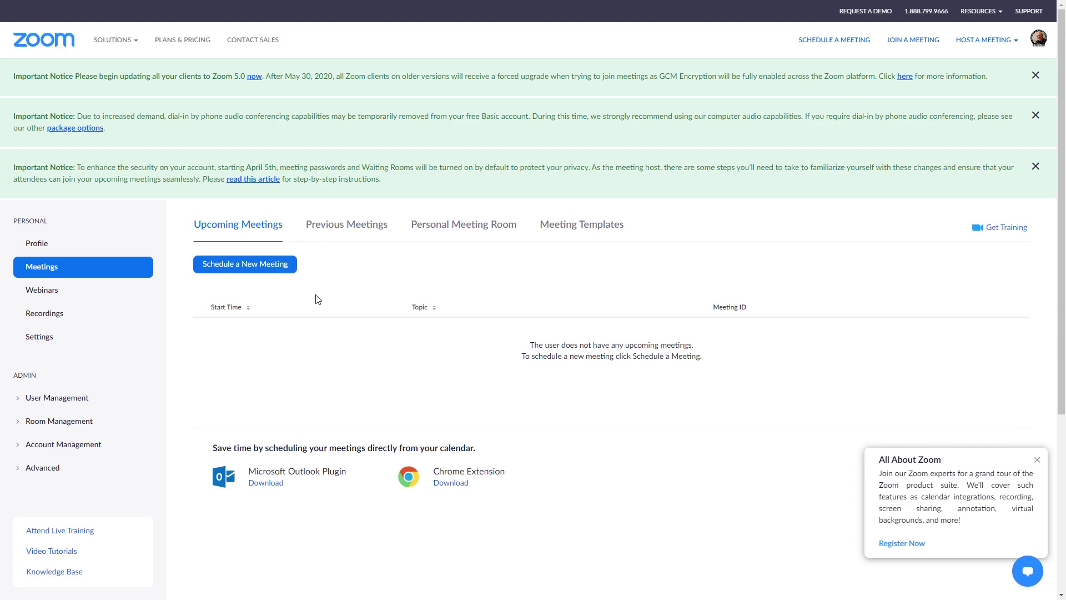
pyautogui.click(1036, 76)
pyautogui.click(1037, 76)
pyautogui.click(1037, 76)
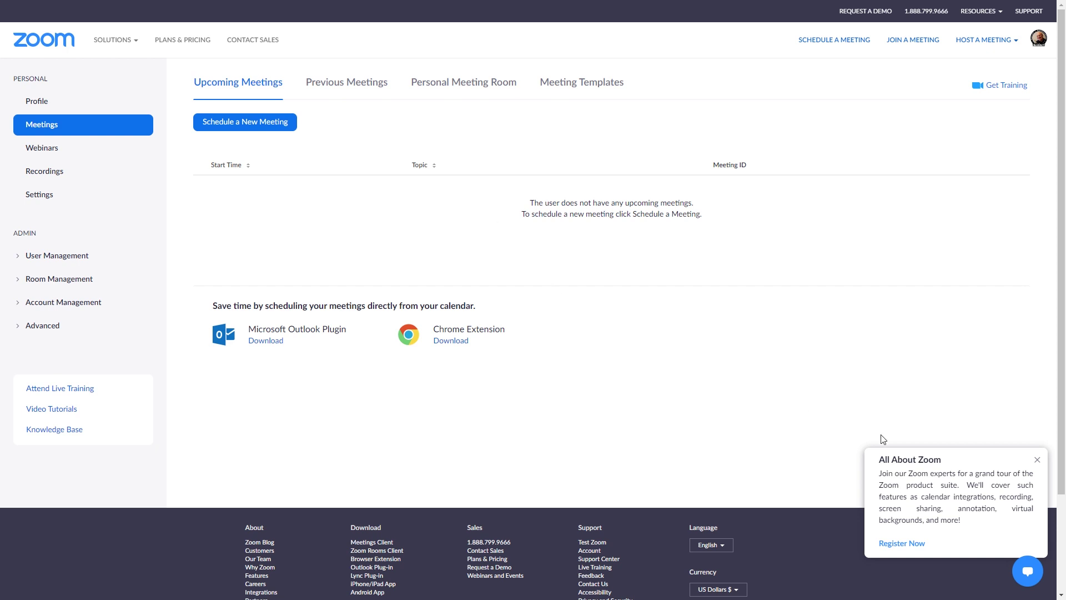
pyautogui.click(1037, 461)
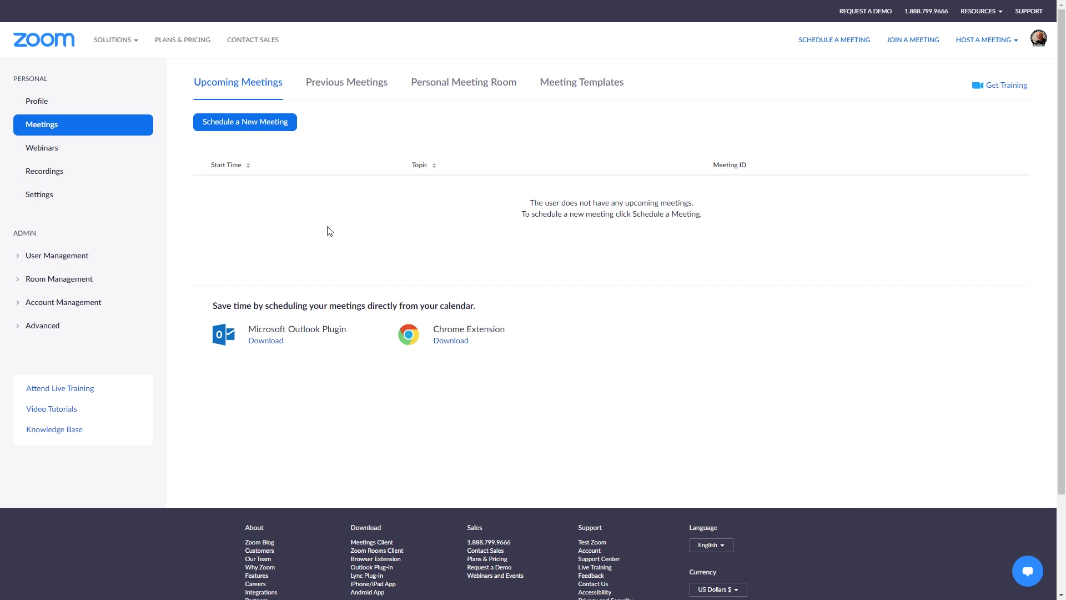
pyautogui.click(247, 125)
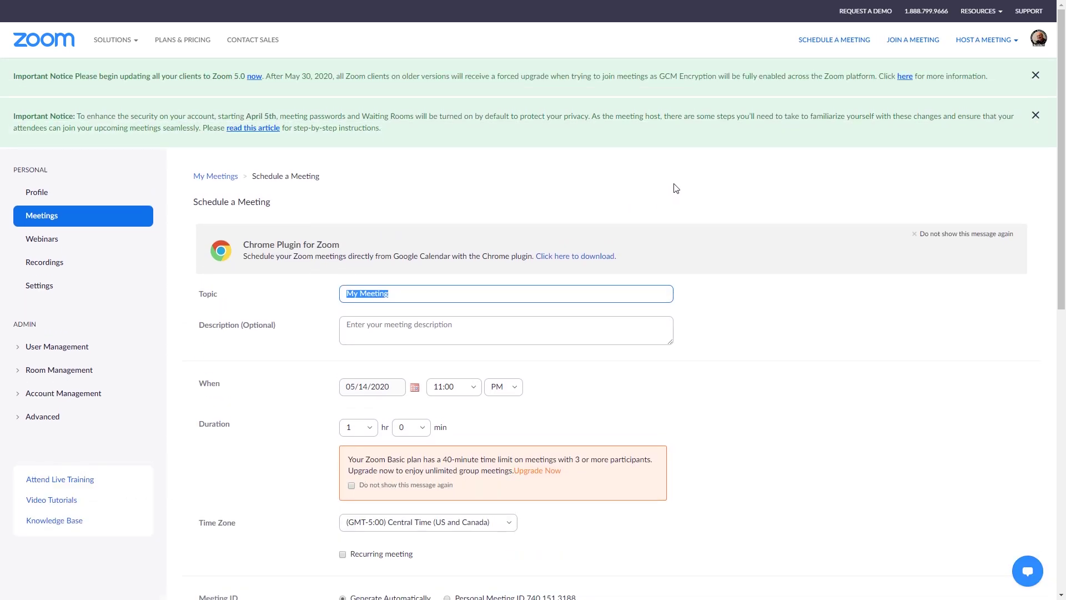
# Step: Dismiss the Important Notice banners and replace the 'My Meeting' topic with the teacher's American History class name
pyautogui.click(1036, 75)
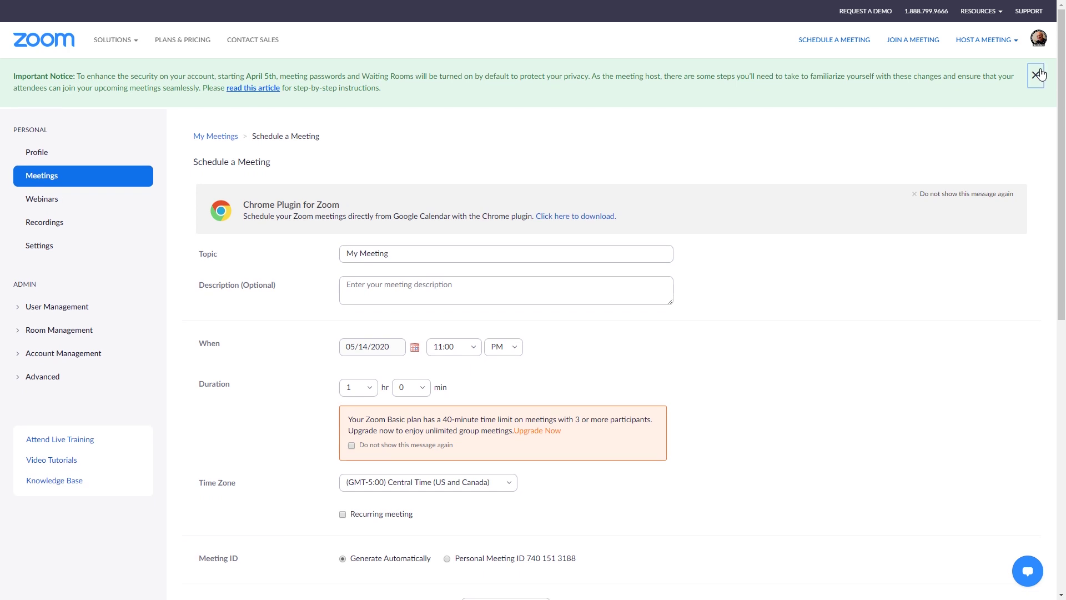
pyautogui.click(1036, 84)
pyautogui.moveTo(418, 205); pyautogui.dragTo(334, 209)
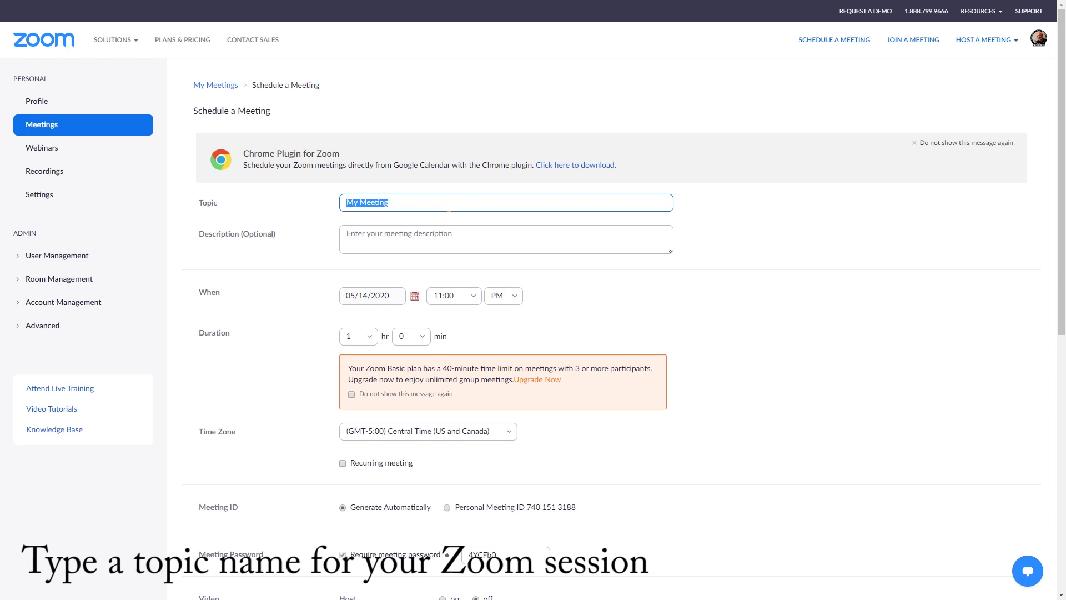
pyautogui.write('American History')
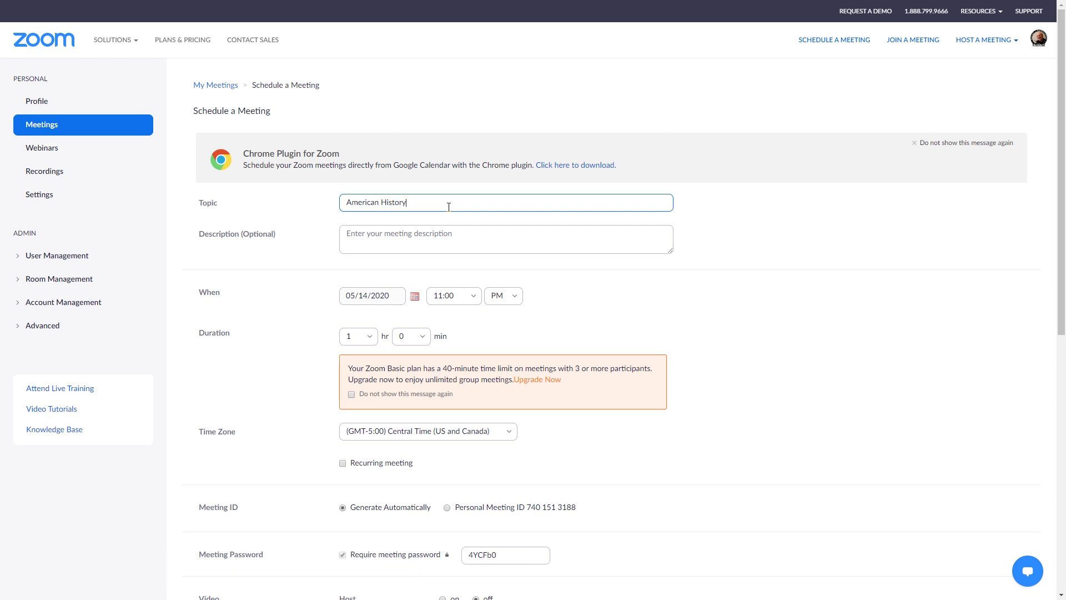
pyautogui.write("Mr. Henderson's")
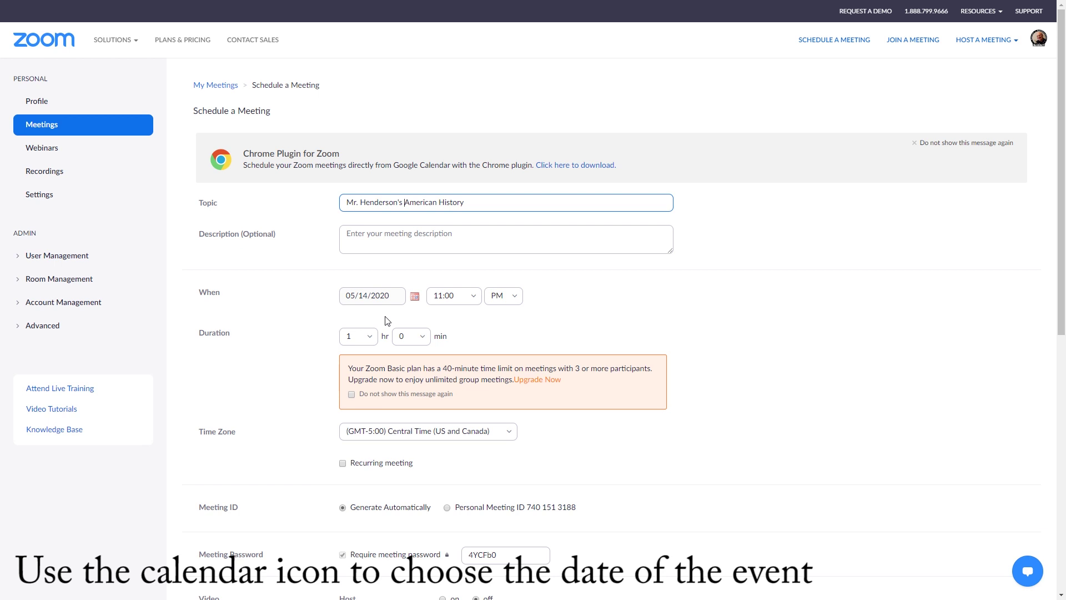
pyautogui.click(414, 297)
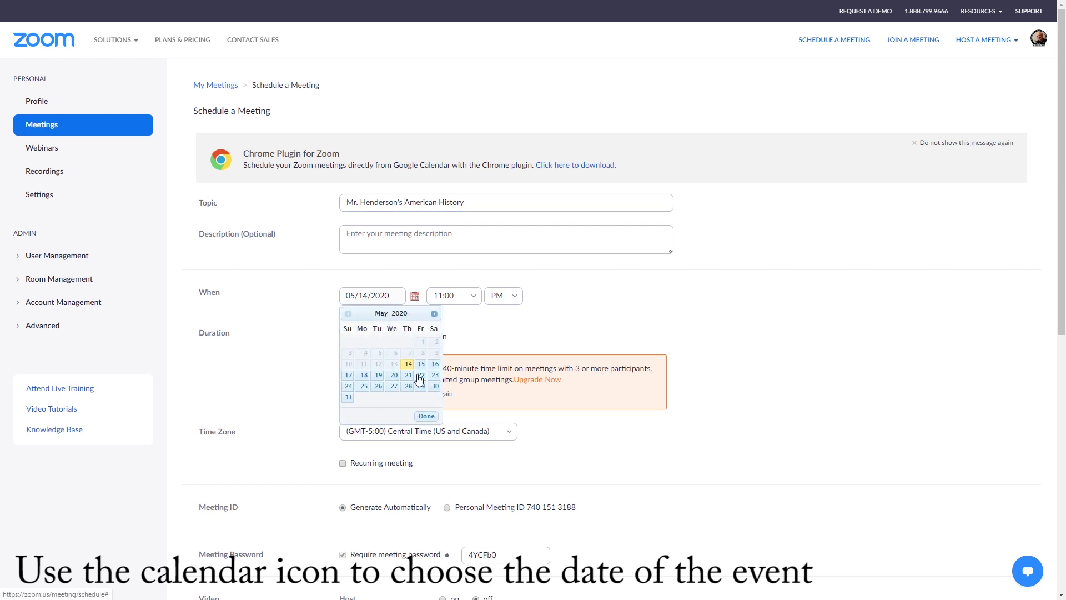
# Step: Pick May 18, 2020 on the calendar and set the start time to 10:00 AM
pyautogui.click(363, 376)
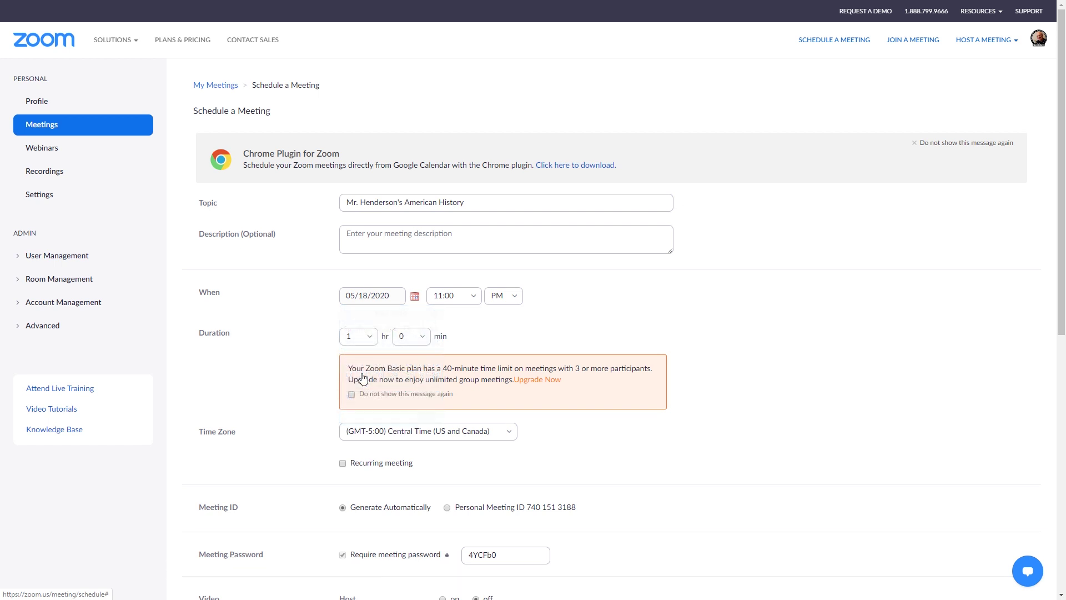
pyautogui.click(520, 295)
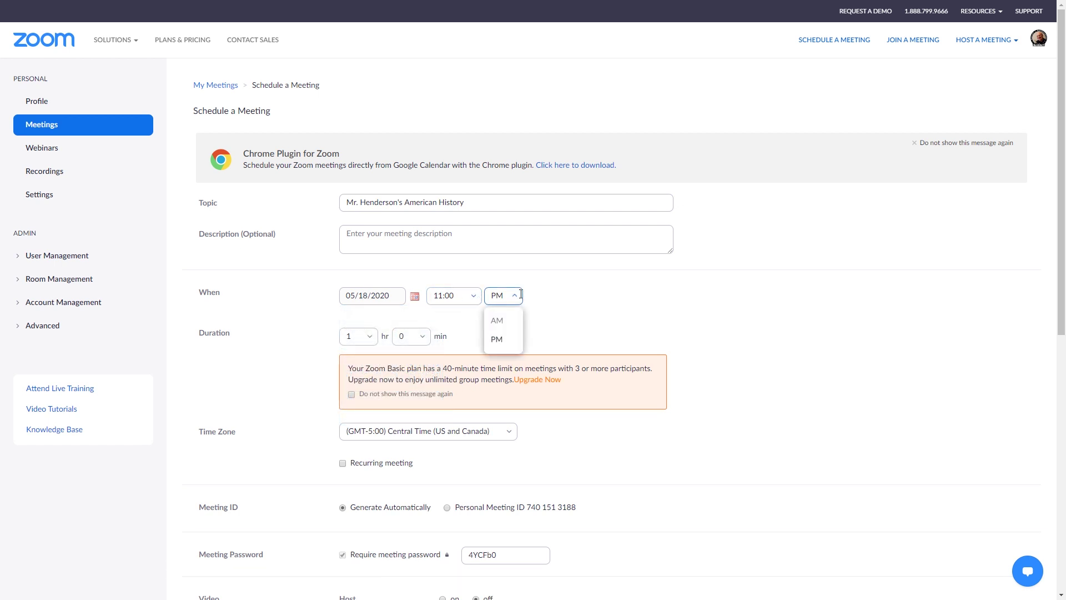
pyautogui.click(473, 296)
pyautogui.scroll(-3, 453, 405)
pyautogui.scroll(-2, 454, 405)
pyautogui.click(439, 422)
pyautogui.click(503, 296)
pyautogui.click(497, 318)
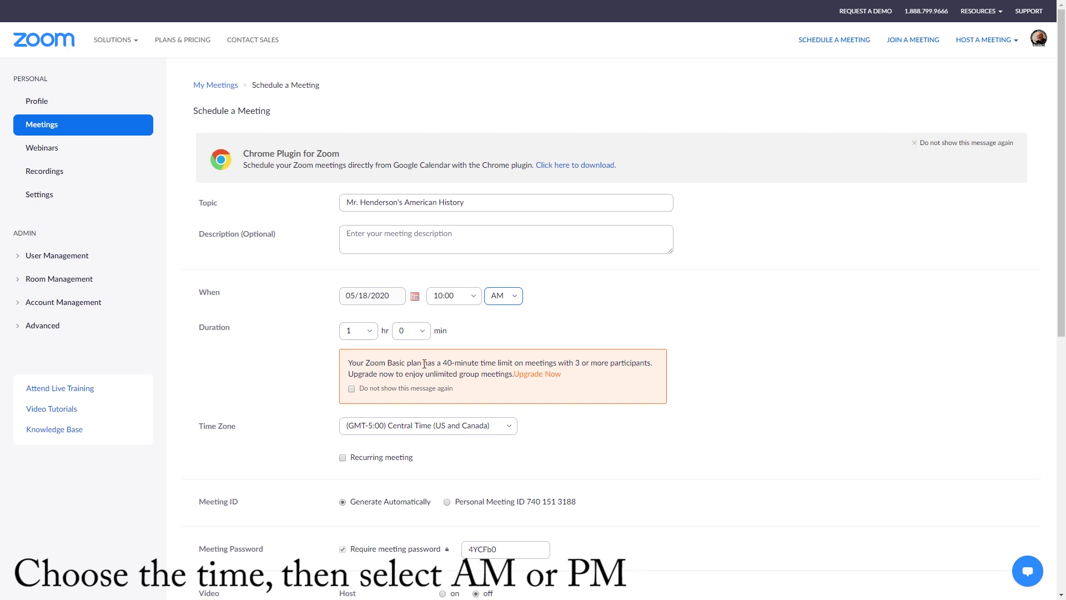
# Step: Make the meeting recurring, daily until 05/24/2020 with 7 occurrences
pyautogui.moveTo(405, 364); pyautogui.dragTo(489, 366)
pyautogui.click(466, 367)
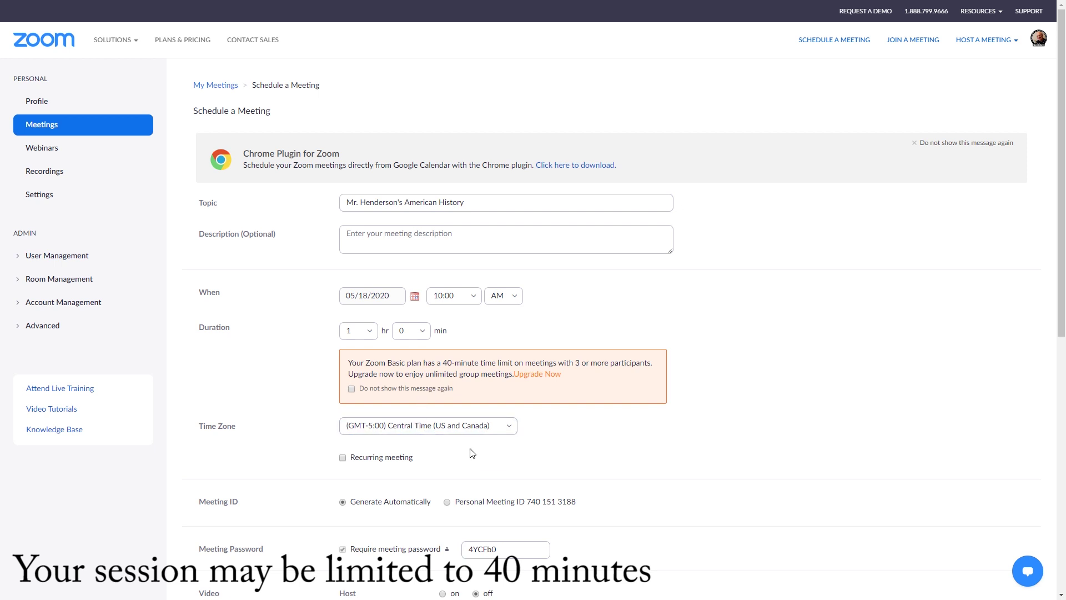
pyautogui.click(343, 460)
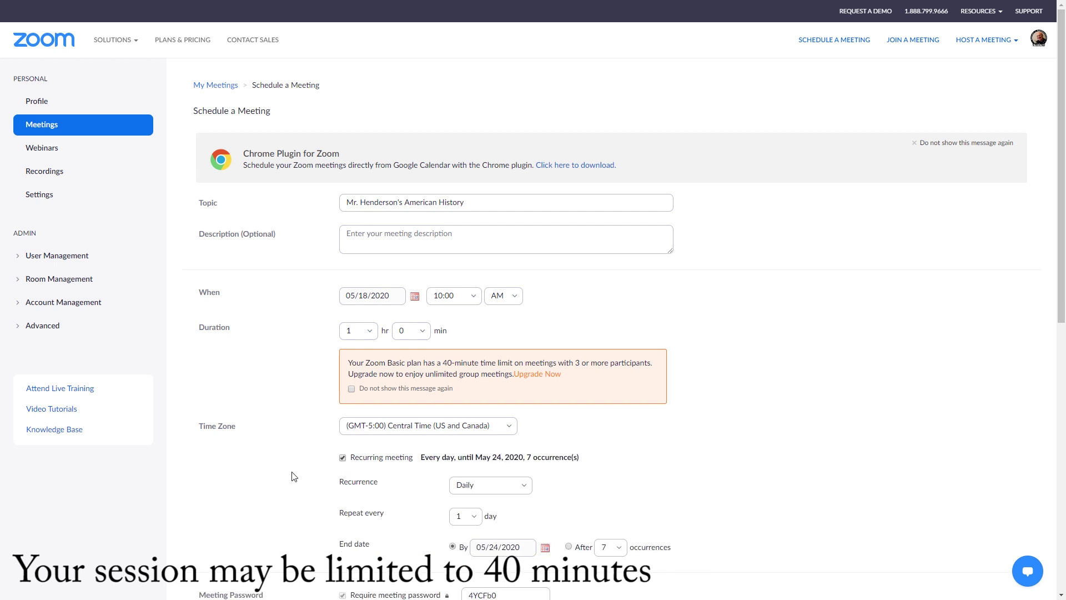
pyautogui.scroll(-5, 294, 476)
pyautogui.scroll(1, 296, 476)
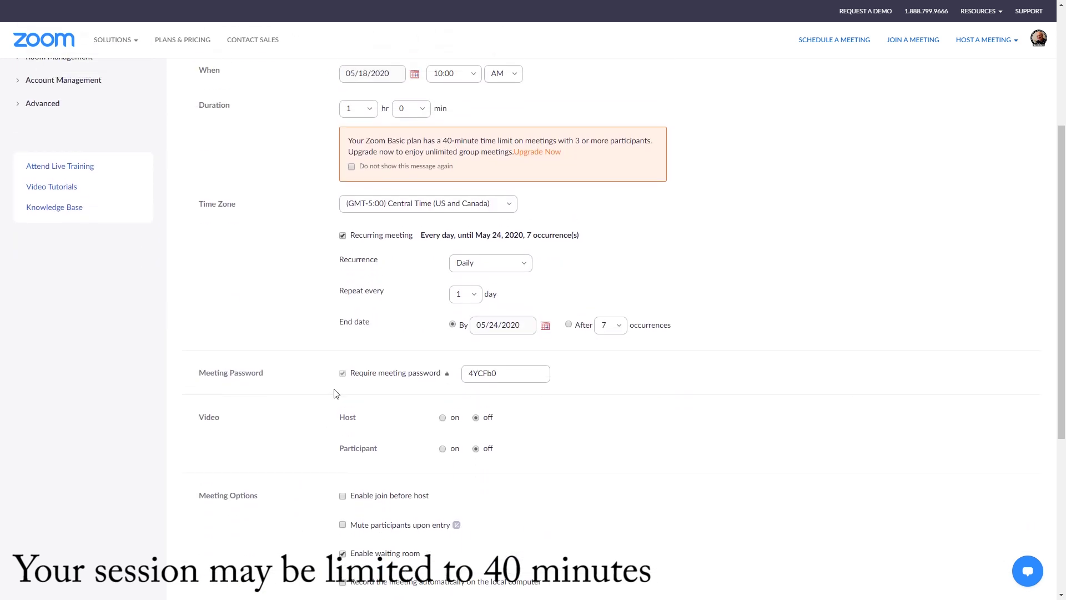
pyautogui.click(524, 269)
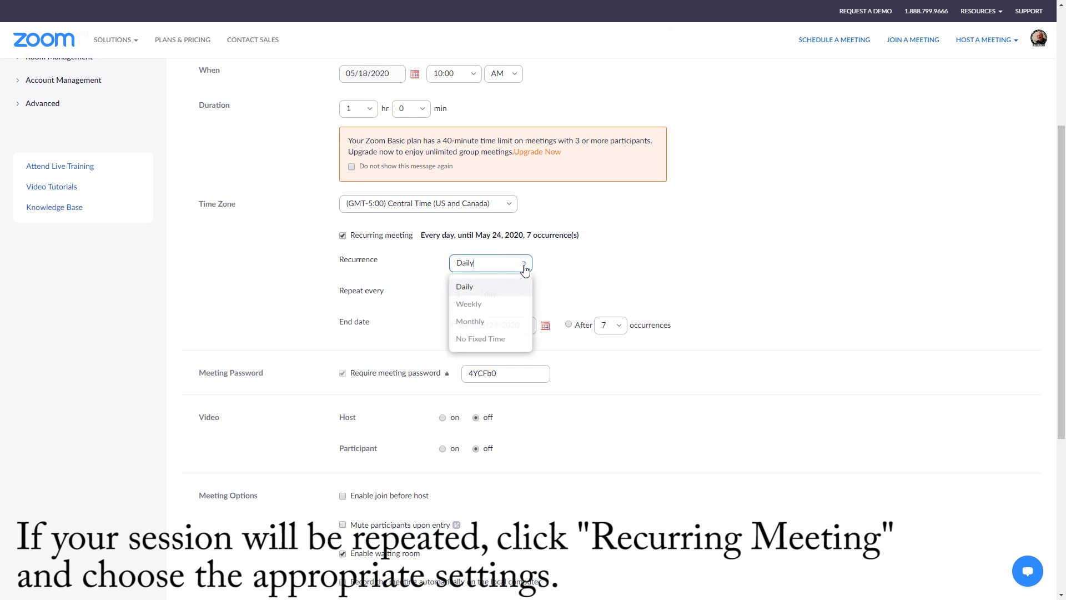
pyautogui.click(493, 305)
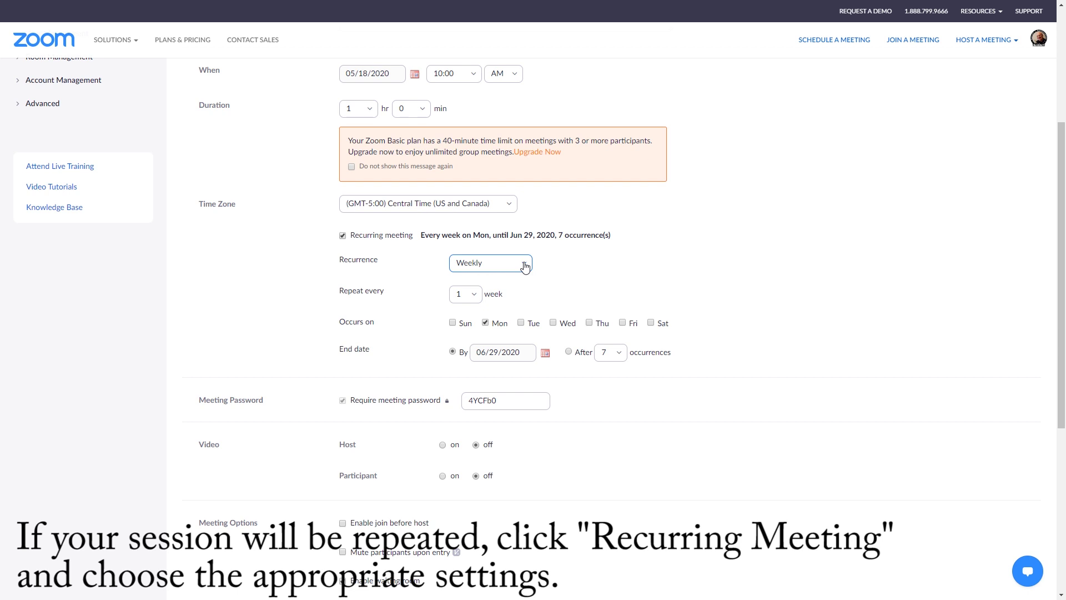
pyautogui.click(554, 323)
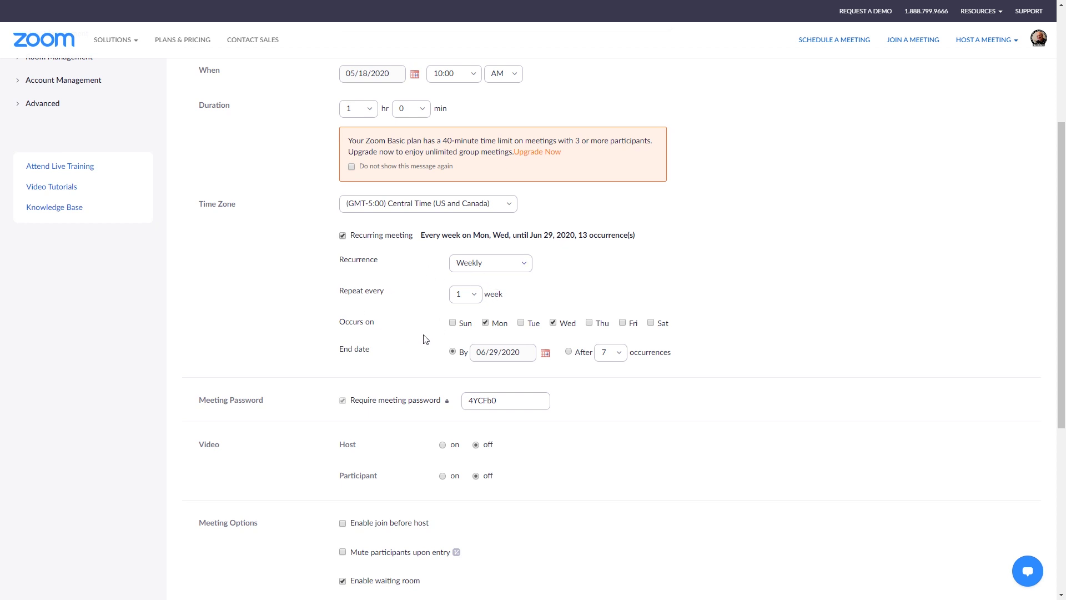
pyautogui.click(342, 236)
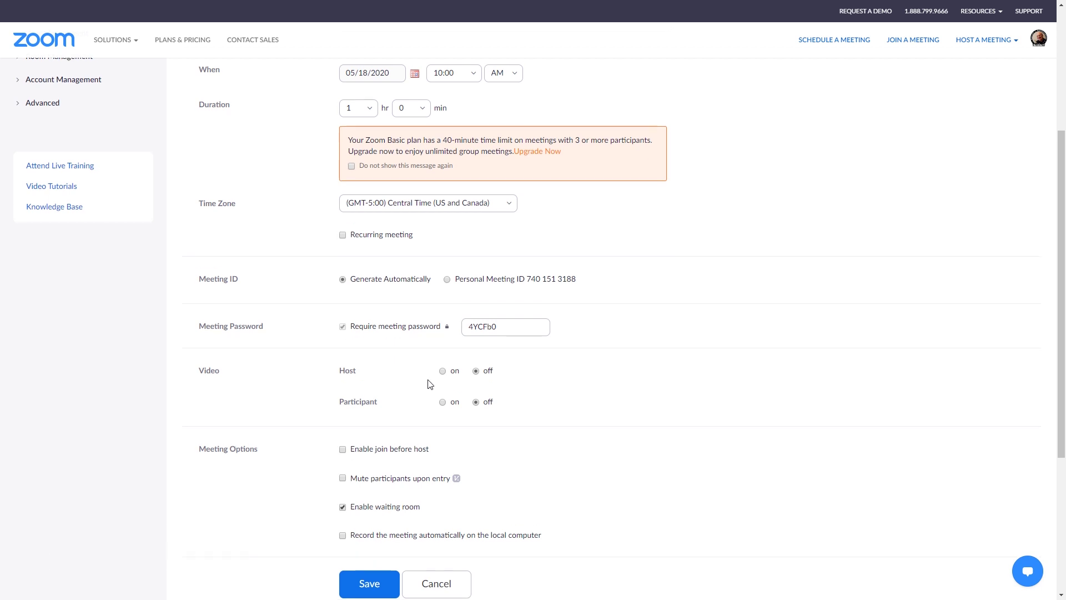
# Step: Enable automatic recording on the local computer, alongside mute on entry and the waiting room
pyautogui.scroll(-1, 497, 432)
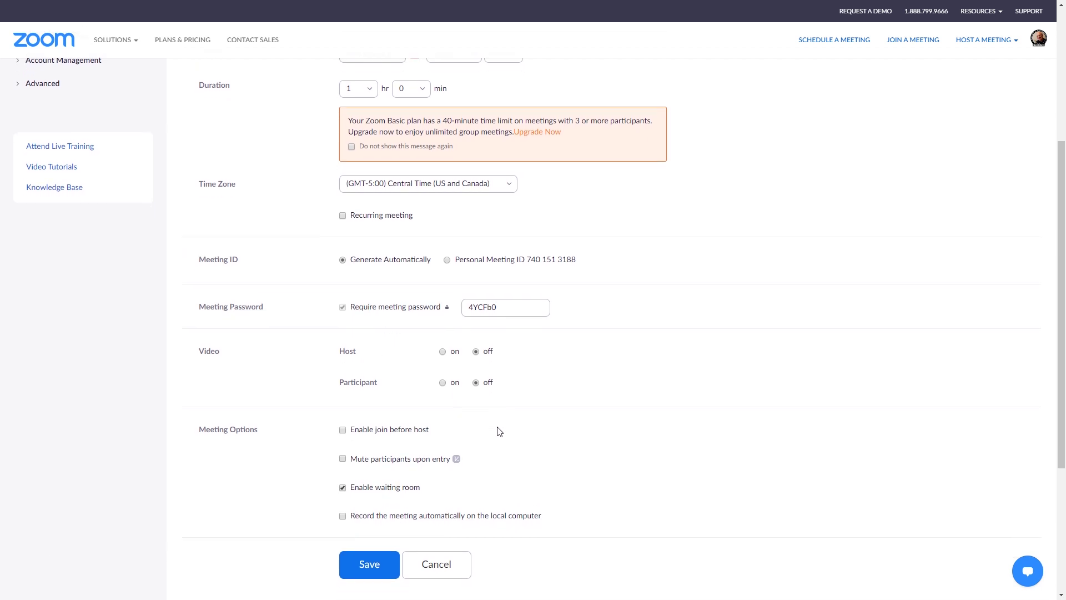
pyautogui.scroll(1, 466, 447)
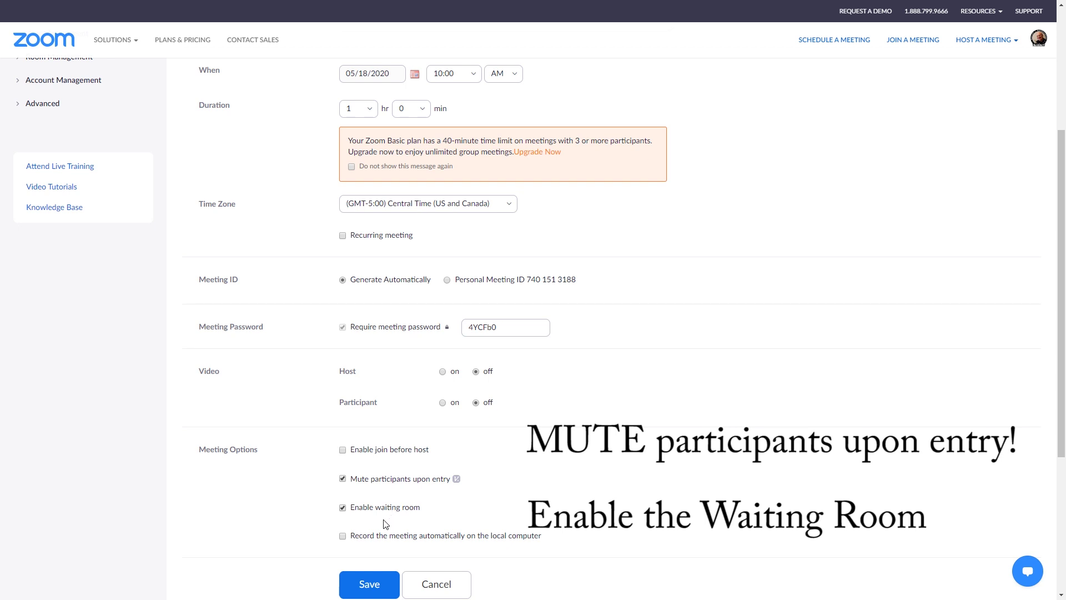
pyautogui.click(343, 536)
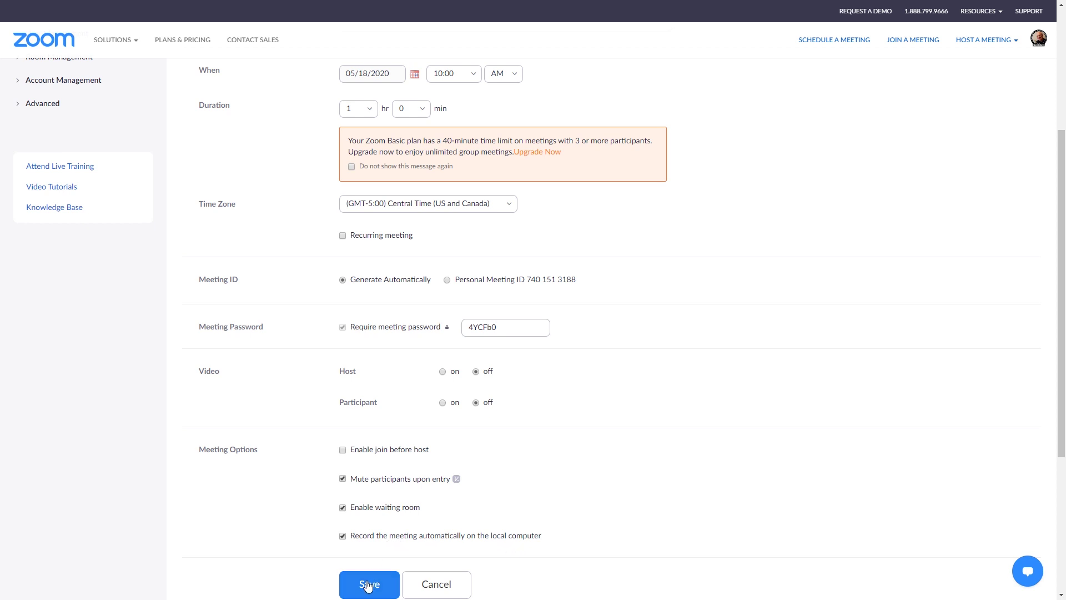
pyautogui.scroll(4, 272, 350)
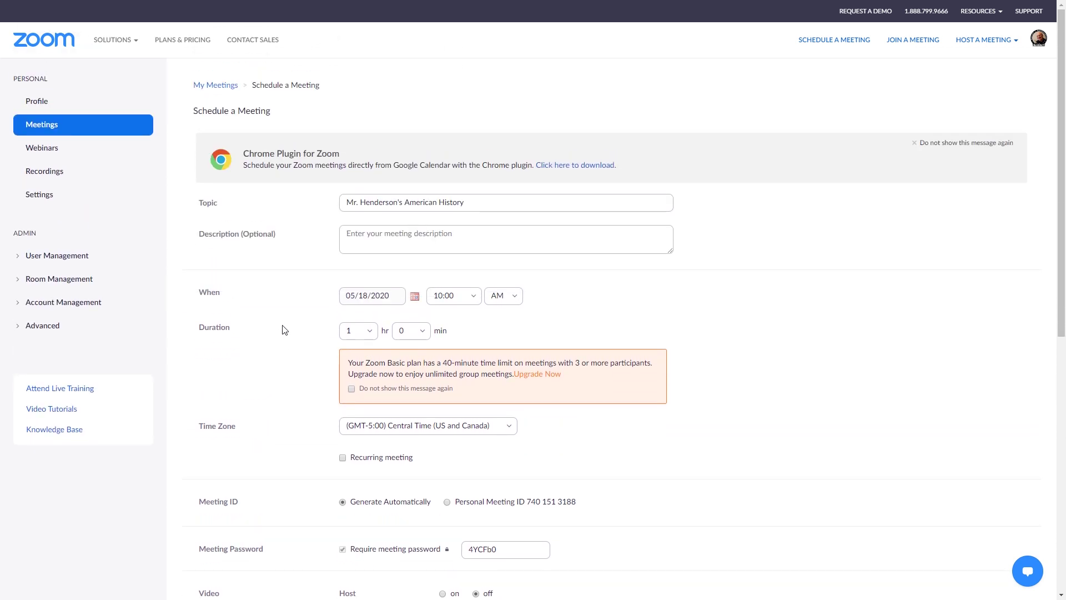
pyautogui.scroll(-6, 311, 313)
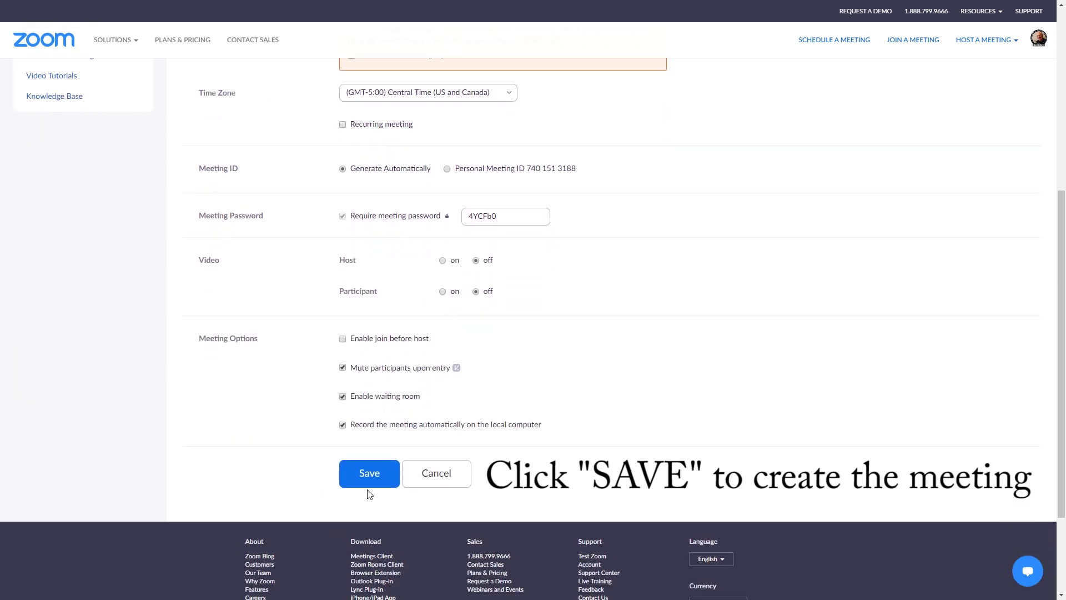
# Step: Save the meeting to reach its details page for the May 18, 2020 10:00 AM session
pyautogui.click(376, 481)
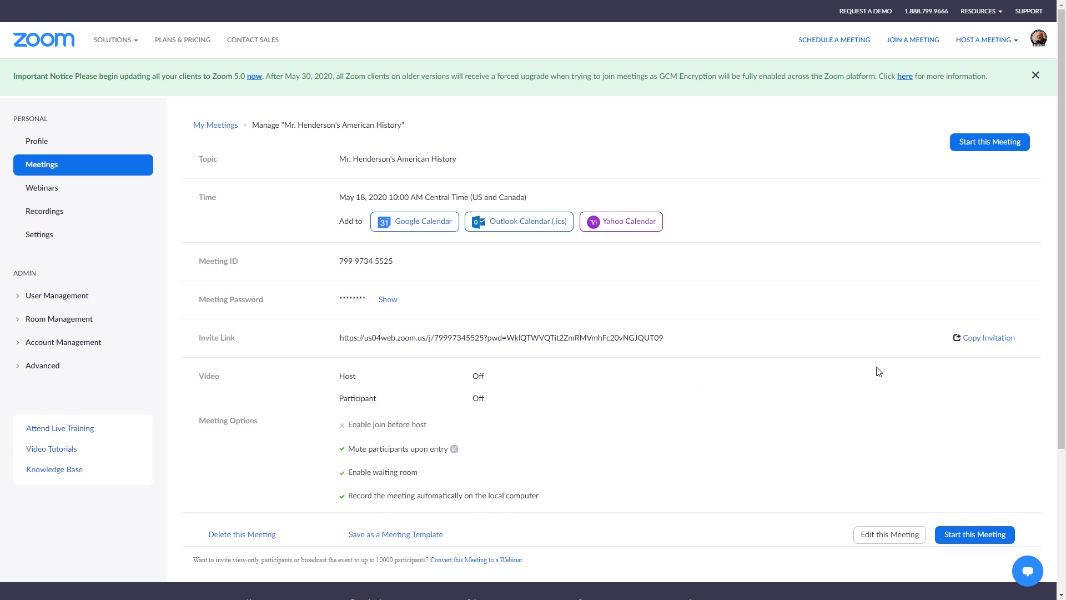
# Step: Copy the meeting invitation with join link, meeting ID and password, then close the invitation window
pyautogui.click(996, 338)
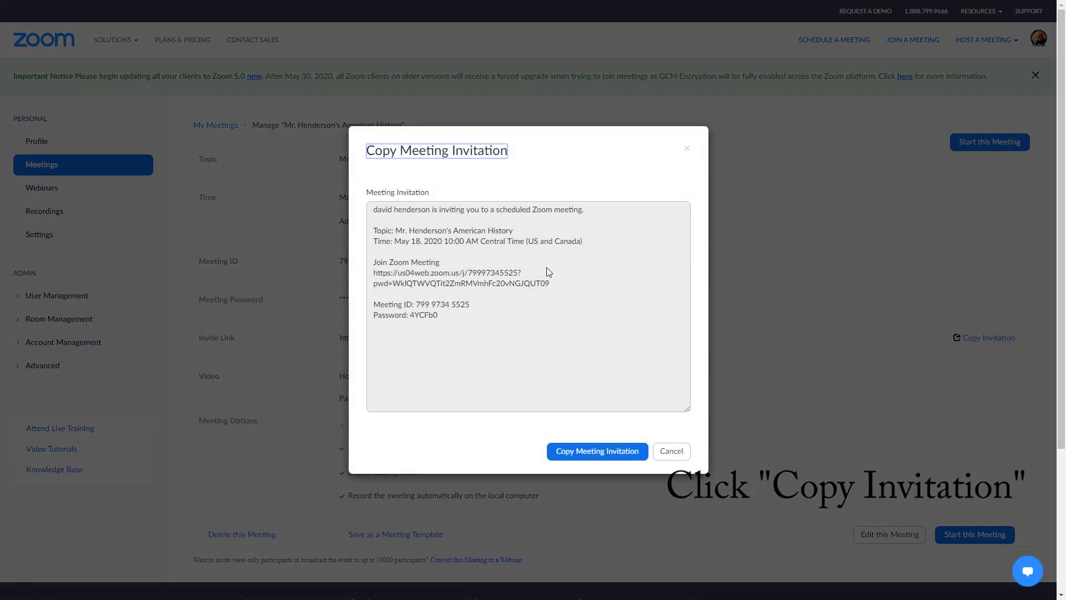
pyautogui.click(596, 454)
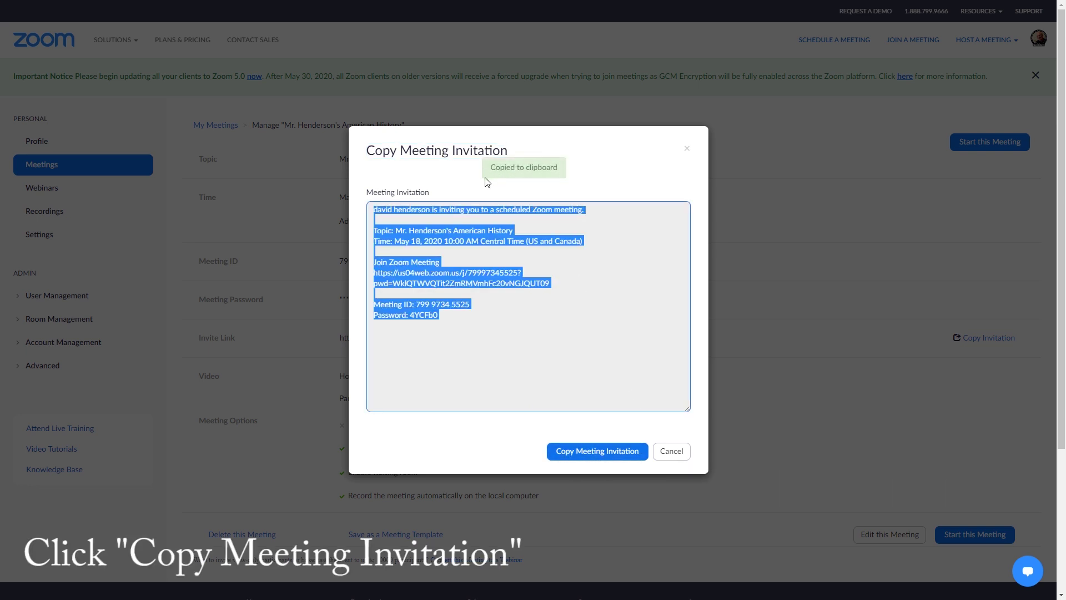
pyautogui.moveTo(494, 168); pyautogui.dragTo(543, 168)
pyautogui.click(543, 168)
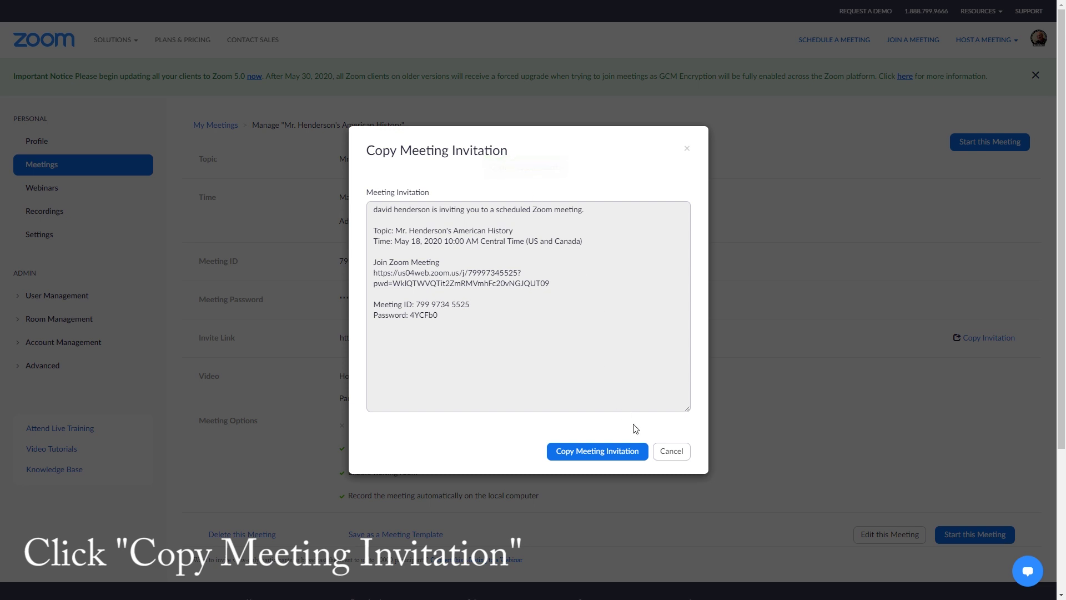
pyautogui.click(687, 151)
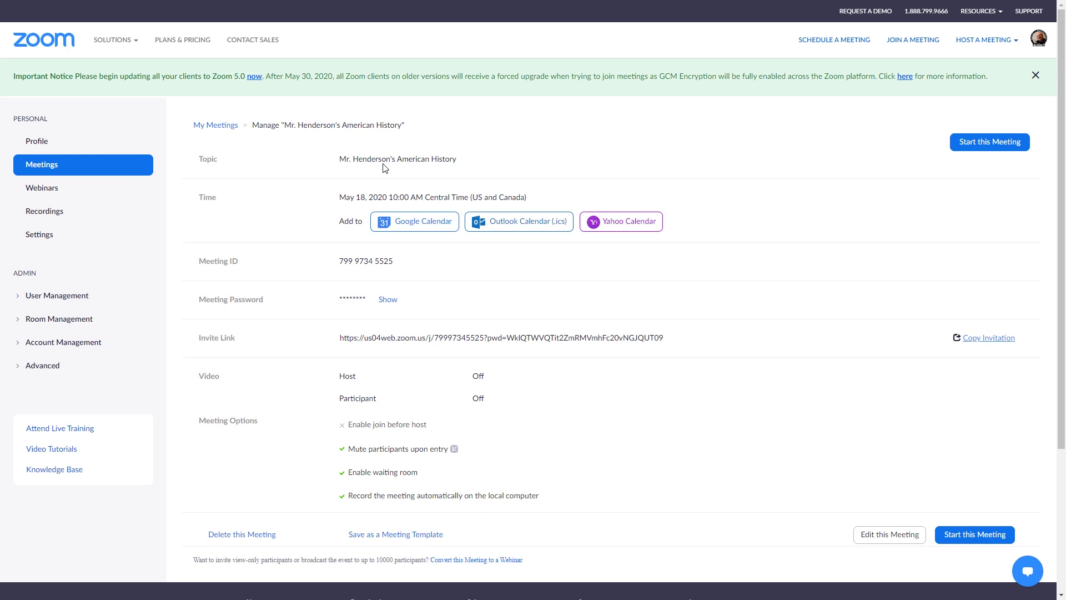